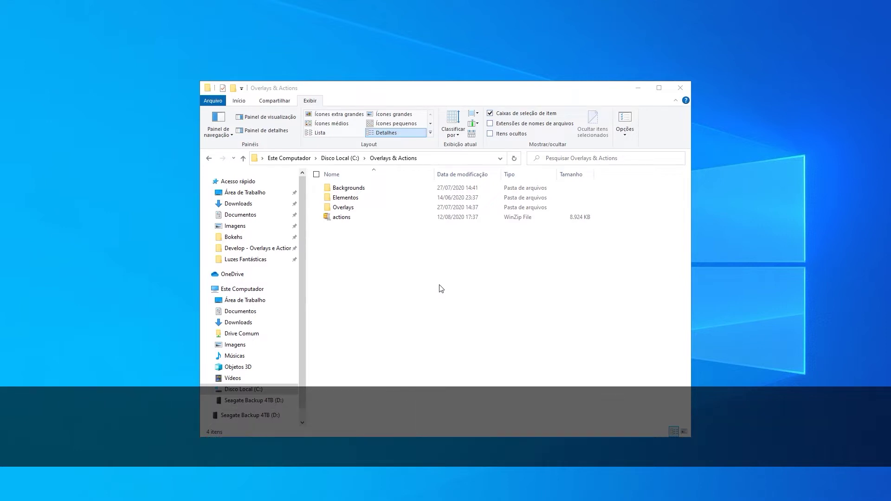
# Extract the actions archive into the current Overlays & Actions folder with WinZip's Unzip to here.
pyautogui.click(345, 218)
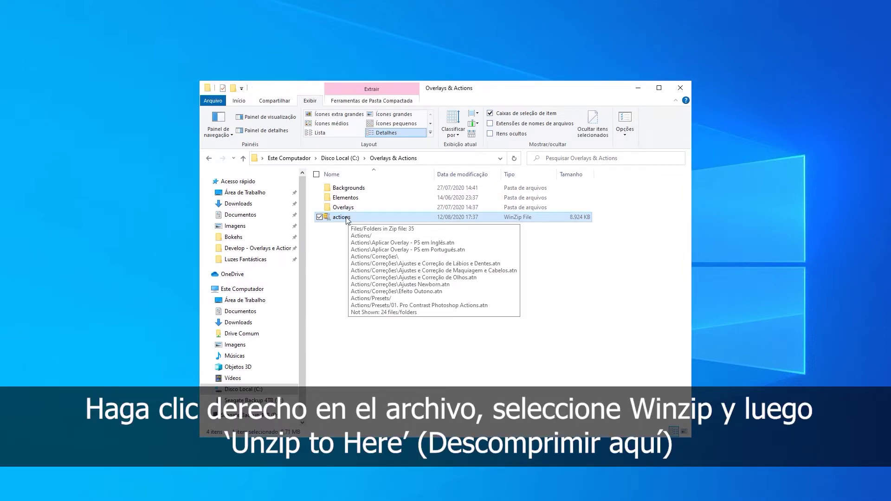
pyautogui.rightClick(346, 220)
pyautogui.moveTo(277, 364)
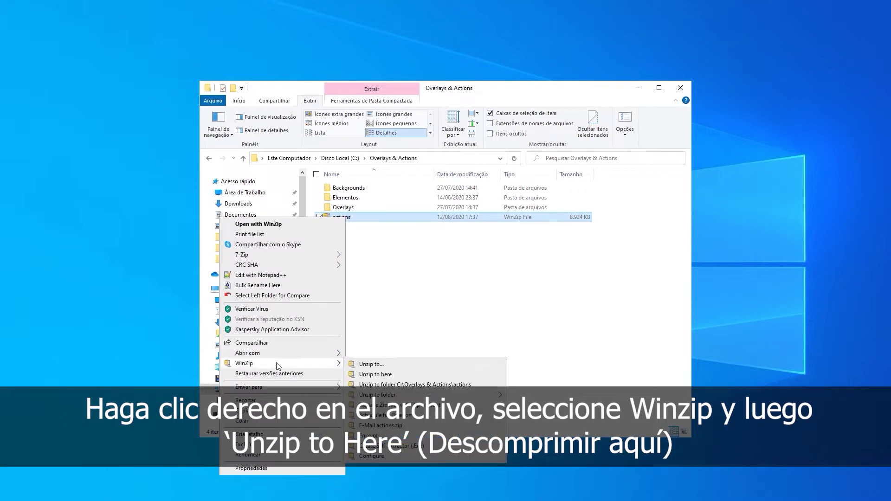
pyautogui.click(375, 374)
# Delete the actions zip file from the Overlays & Actions folder, keeping the extracted Actions folder.
pyautogui.click(354, 190)
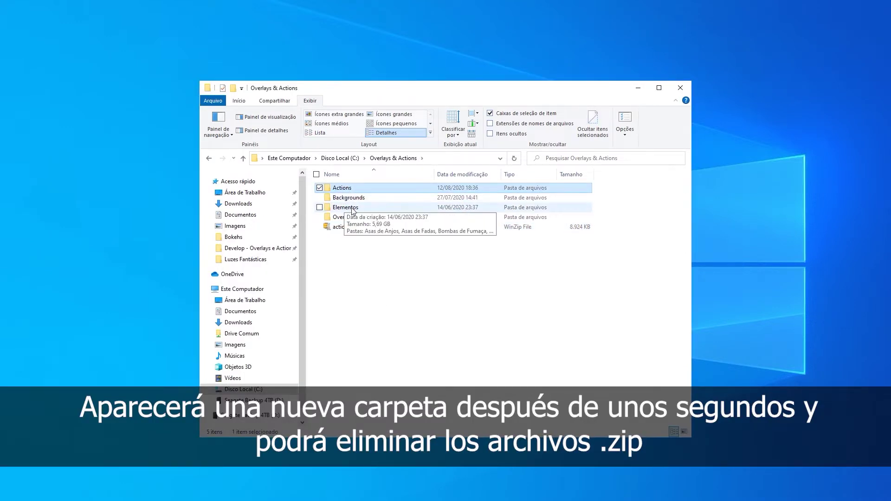
pyautogui.click(341, 228)
pyautogui.press('Delete')
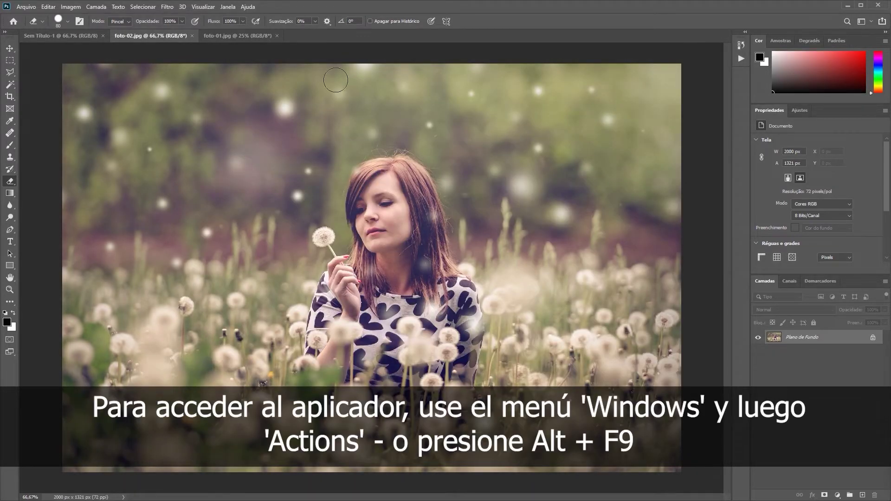
# In Photoshop, show the actions list, run the Overlay Actions action on foto-02.jpg and continue past its message.
pyautogui.click(229, 8)
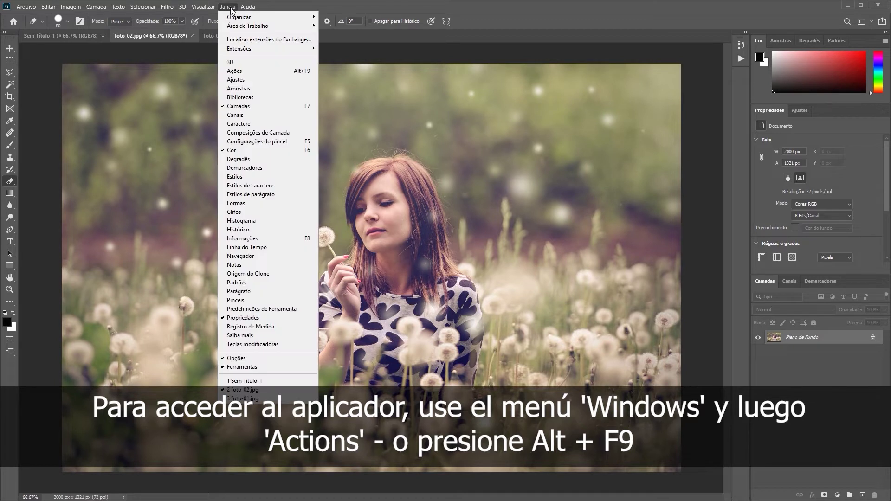
pyautogui.click(247, 73)
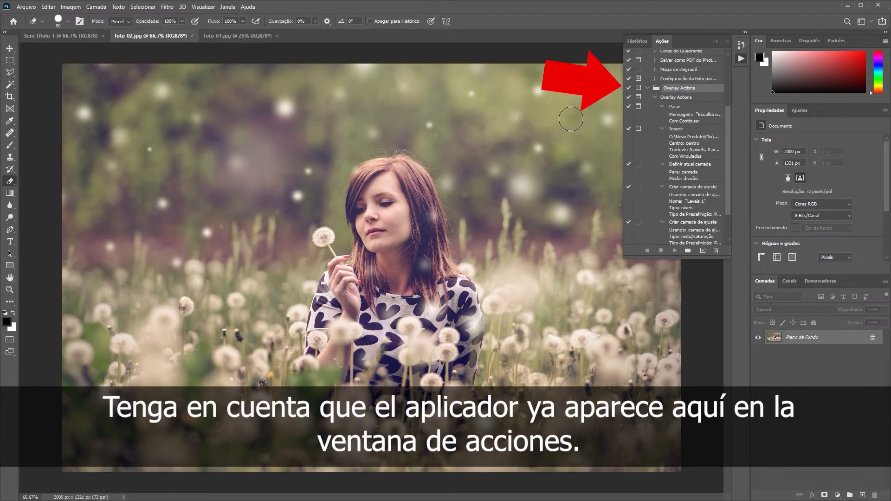
pyautogui.moveTo(727, 138)
pyautogui.mouseDown()
pyautogui.moveTo(733, 85)
pyautogui.moveTo(727, 153)
pyautogui.mouseUp()
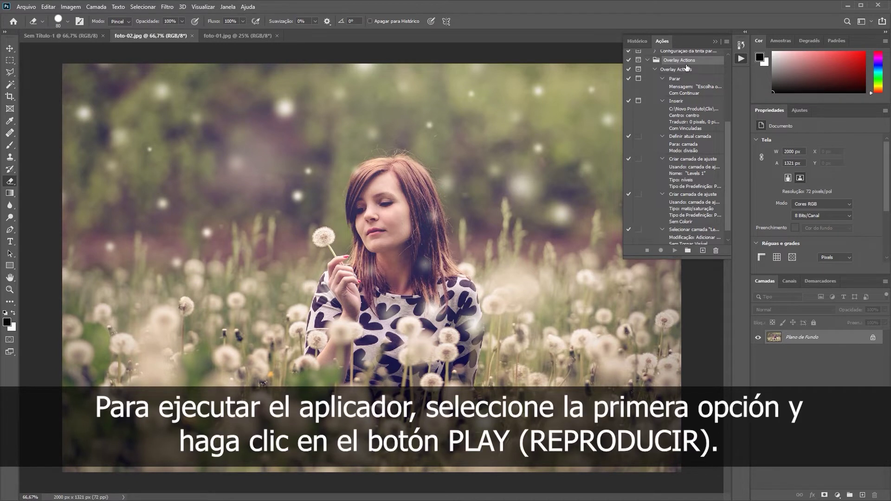
pyautogui.click(688, 70)
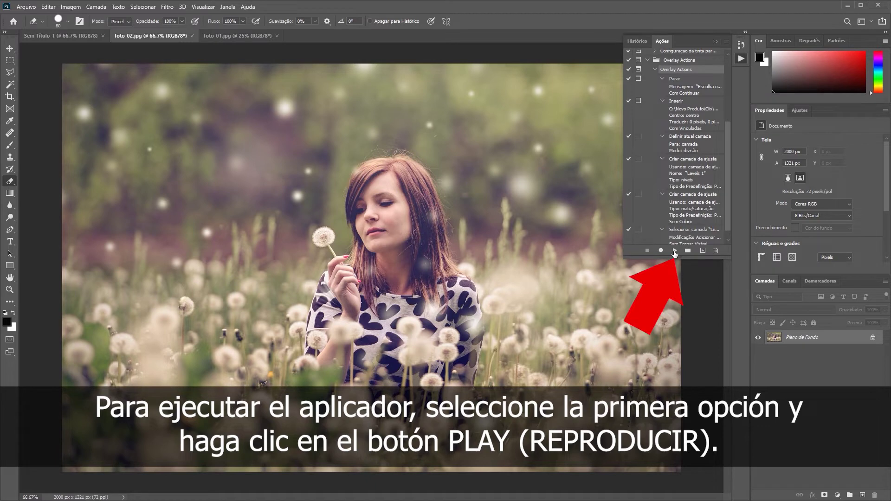
pyautogui.click(674, 251)
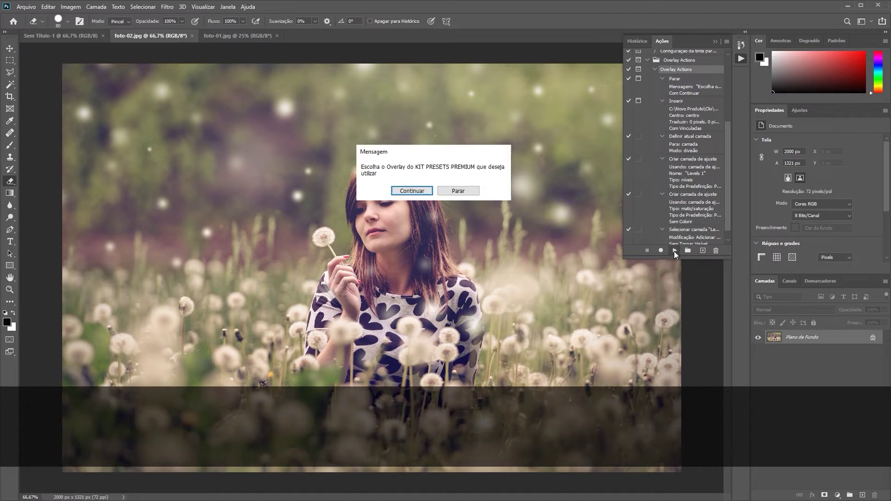
pyautogui.click(411, 191)
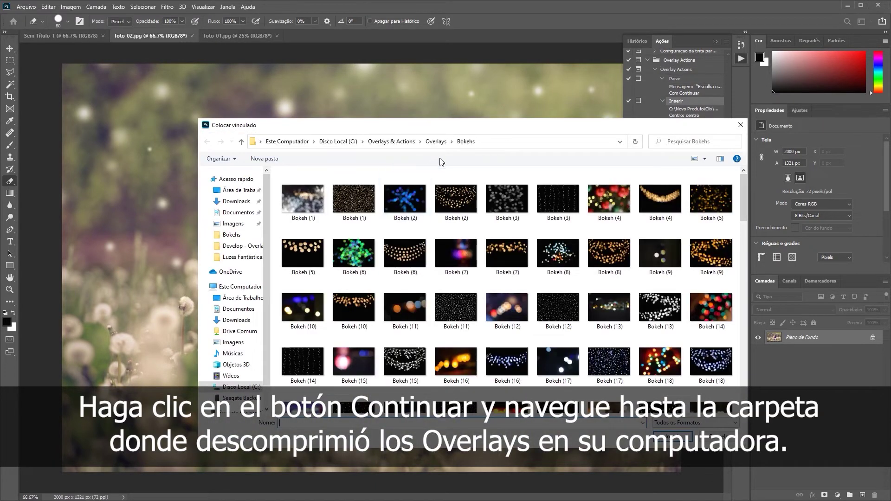
# Browse to the Bokehs folder inside C:\Overlays & Actions\Overlays for the overlay image.
pyautogui.click(484, 143)
pyautogui.press('Return')
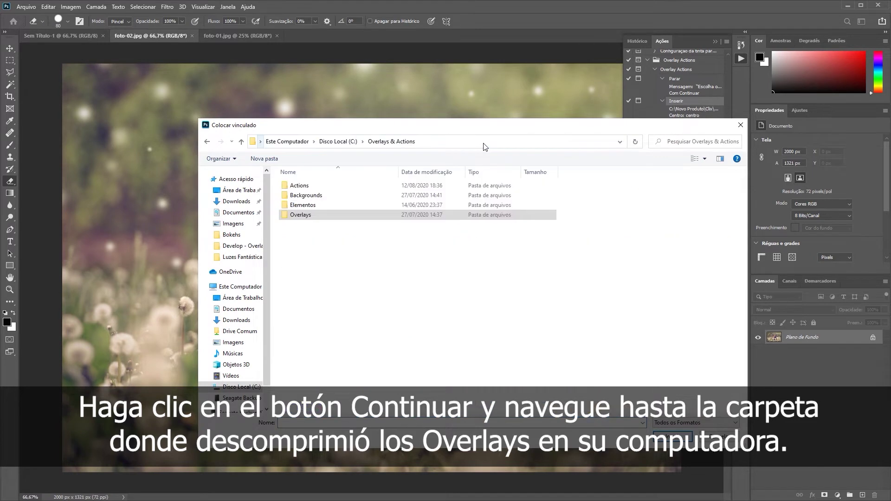
pyautogui.click(306, 216)
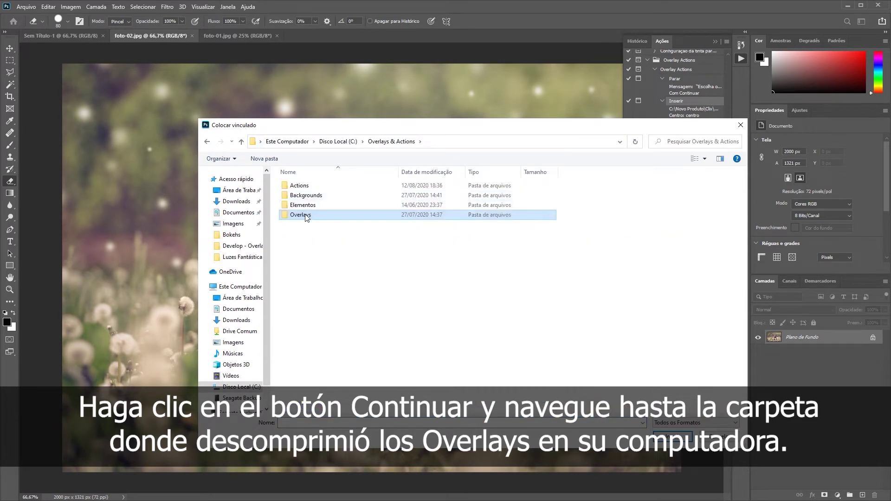
pyautogui.doubleClick(306, 216)
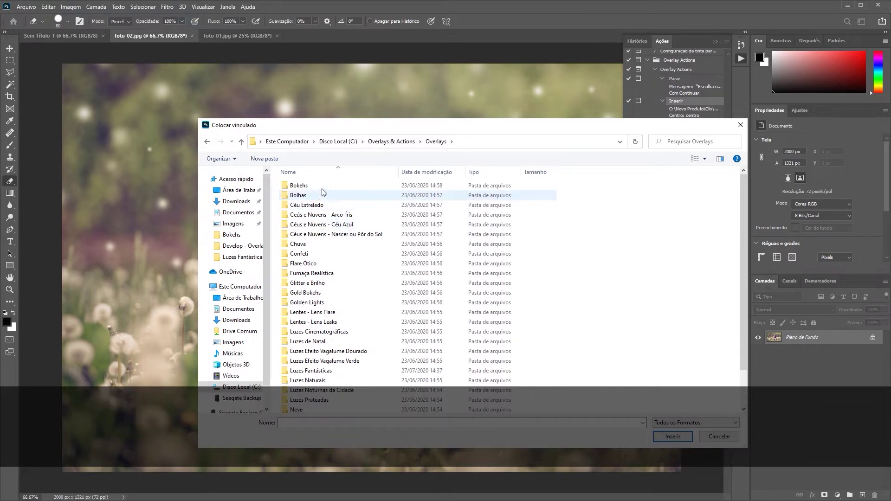
pyautogui.click(299, 186)
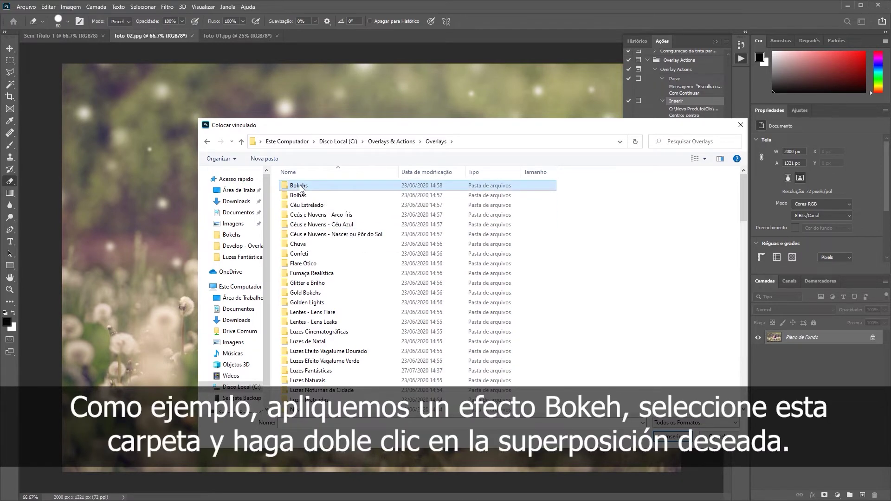
pyautogui.doubleClick(300, 187)
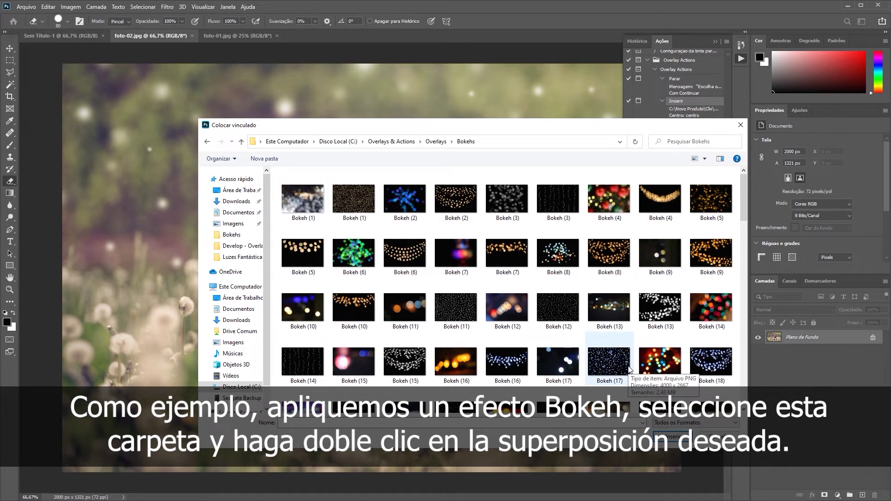
# Place the Bokeh (130) overlay image and enlarge it slightly so it covers the whole photo.
pyautogui.scroll(-8, 629, 369)
pyautogui.scroll(3, 630, 370)
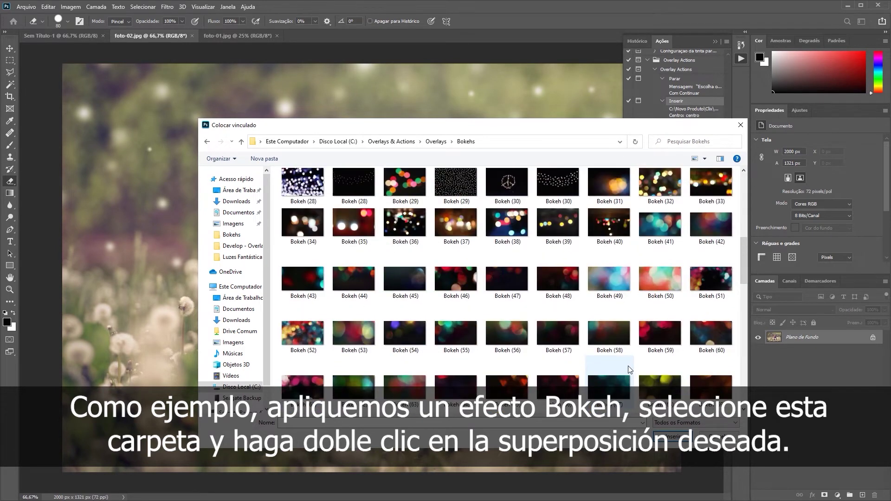
pyautogui.scroll(-3, 630, 370)
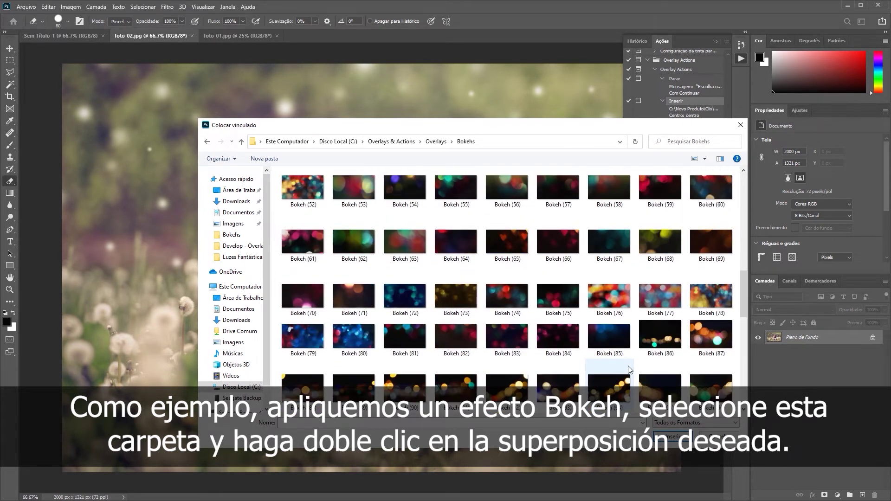
pyautogui.scroll(-3, 629, 369)
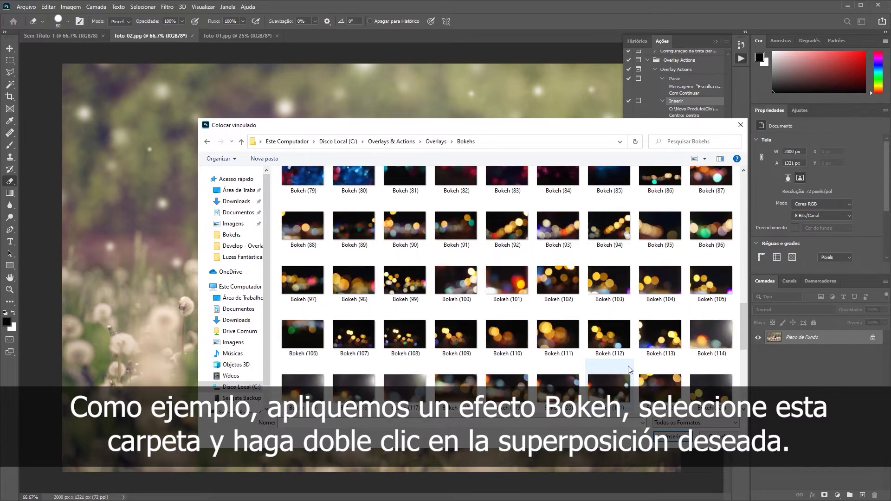
pyautogui.scroll(-3, 629, 369)
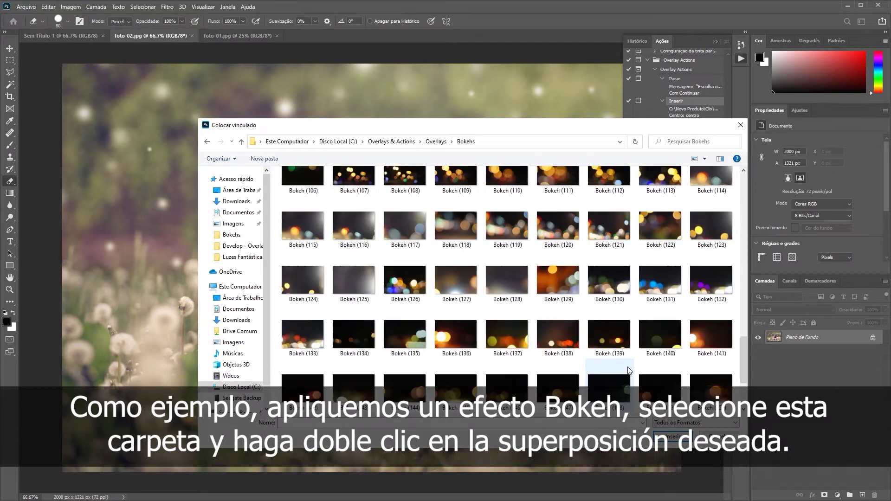
pyautogui.doubleClick(610, 284)
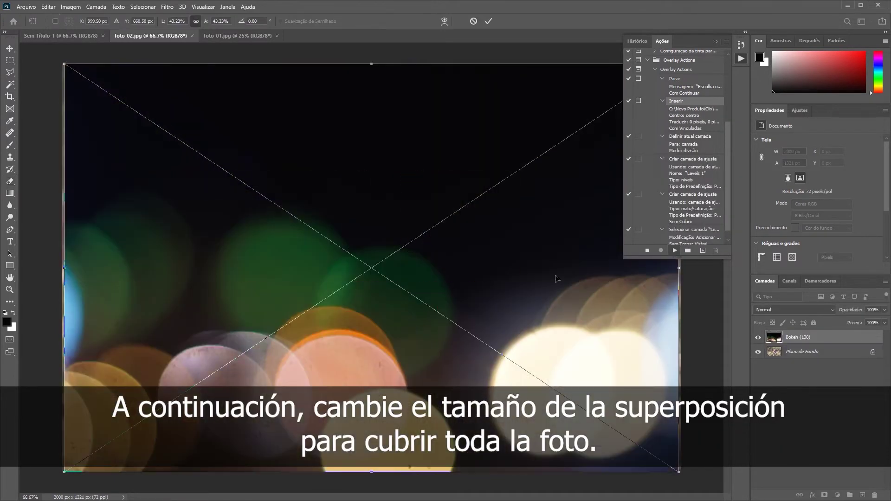
pyautogui.moveTo(65, 62); pyautogui.dragTo(62, 59)
pyautogui.press('Return')
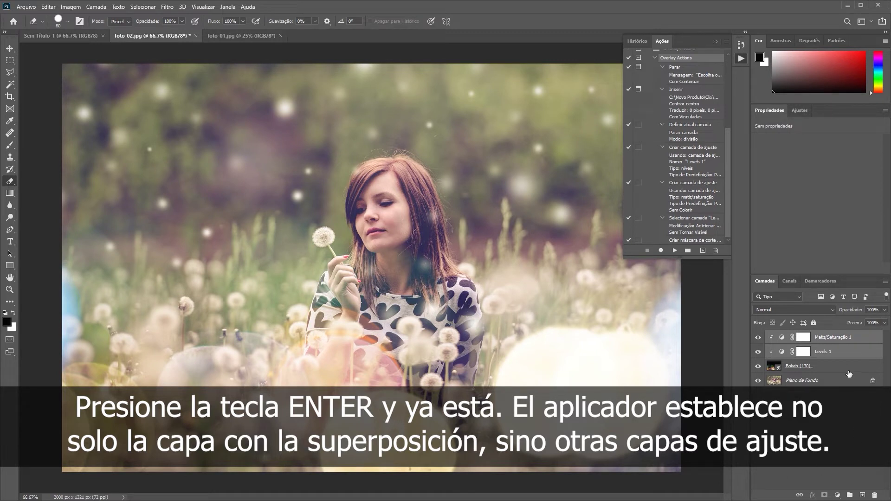
# Examine the properties of the Bokeh (130), Levels 1 and Matiz/Saturação 1 layers.
pyautogui.click(824, 365)
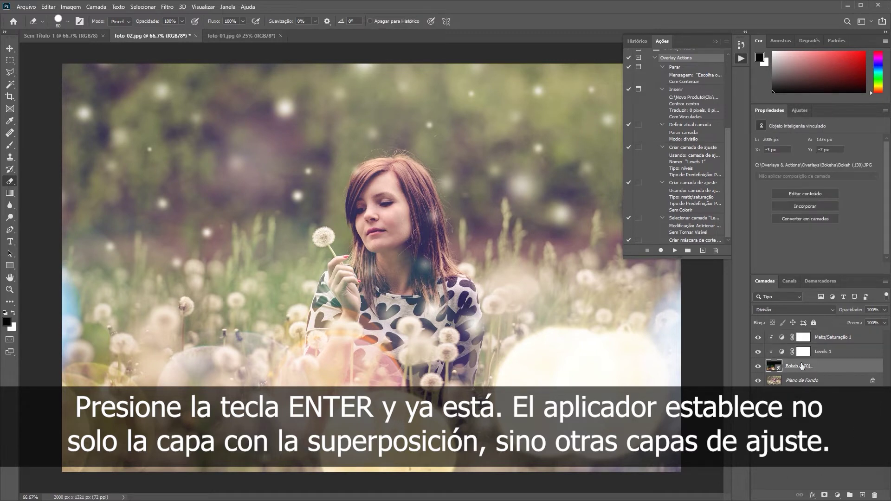
pyautogui.click(828, 353)
pyautogui.click(832, 337)
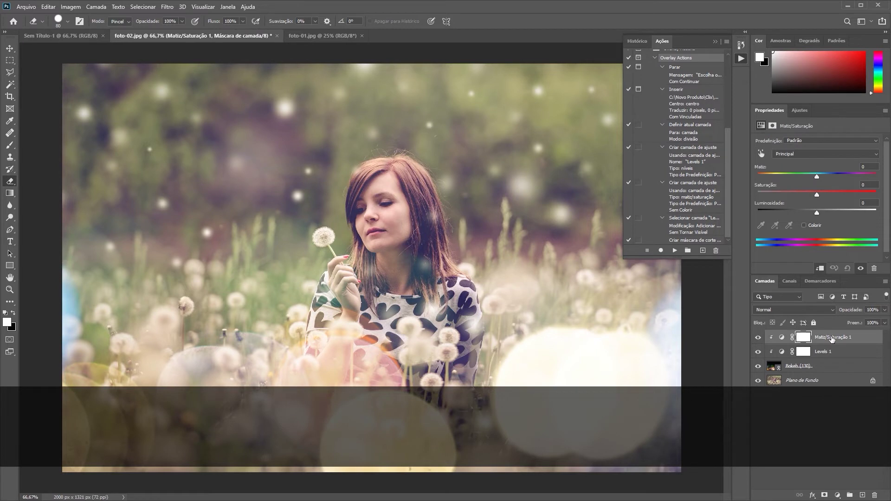
pyautogui.click(831, 353)
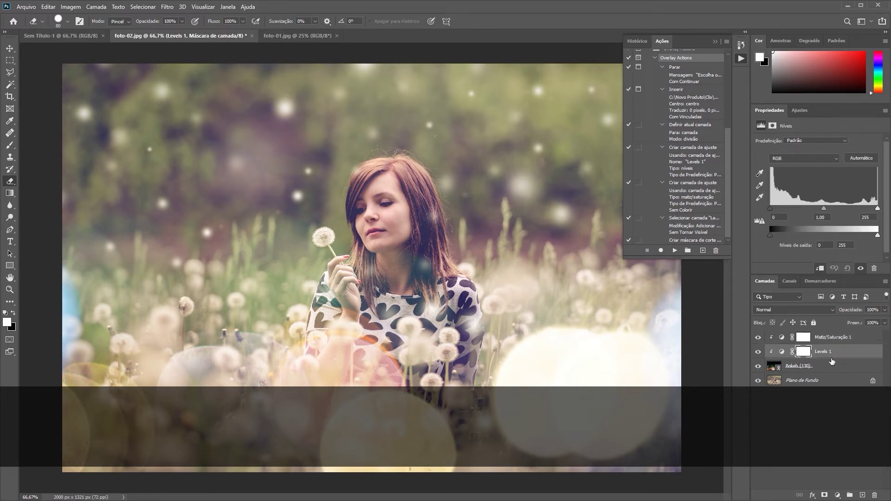
# Try out different opacities on the Bokeh (130) overlay layer, returning it to 100%.
pyautogui.click(830, 366)
pyautogui.click(885, 310)
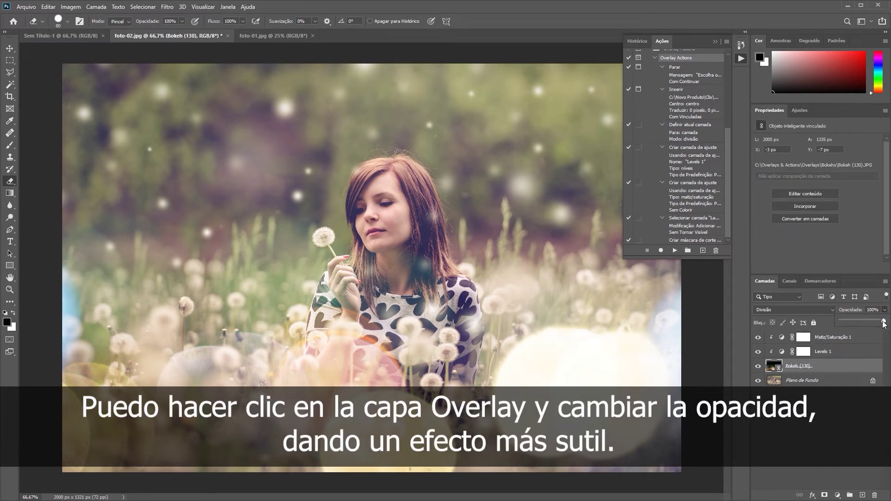
pyautogui.moveTo(883, 321)
pyautogui.mouseDown()
pyautogui.moveTo(872, 321)
pyautogui.moveTo(883, 320)
pyautogui.mouseUp()
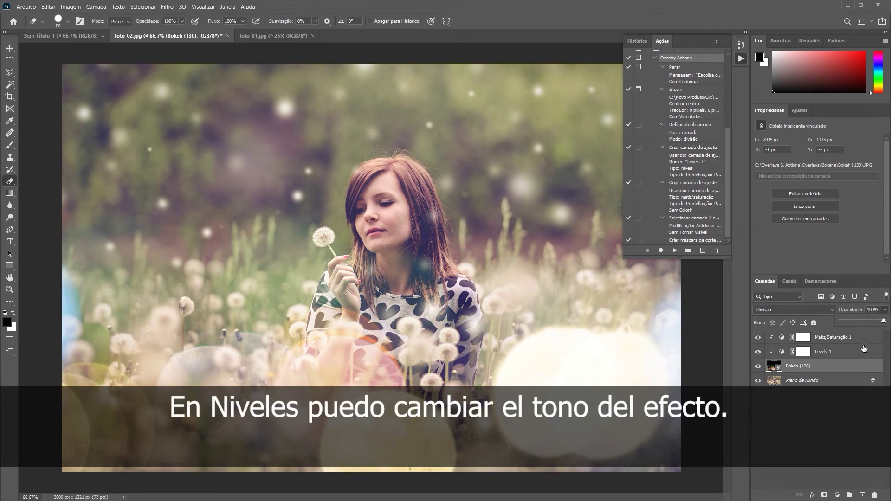
# Try the Mais Escuro and Aumentar Contraste 1 presets on the Levels 1 layer, and settle on Escurecer Tons Médios.
pyautogui.click(817, 351)
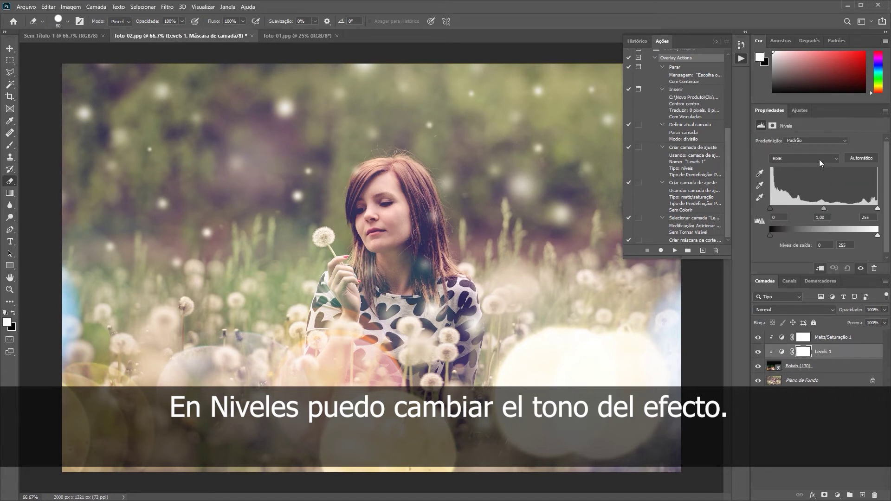
pyautogui.click(810, 141)
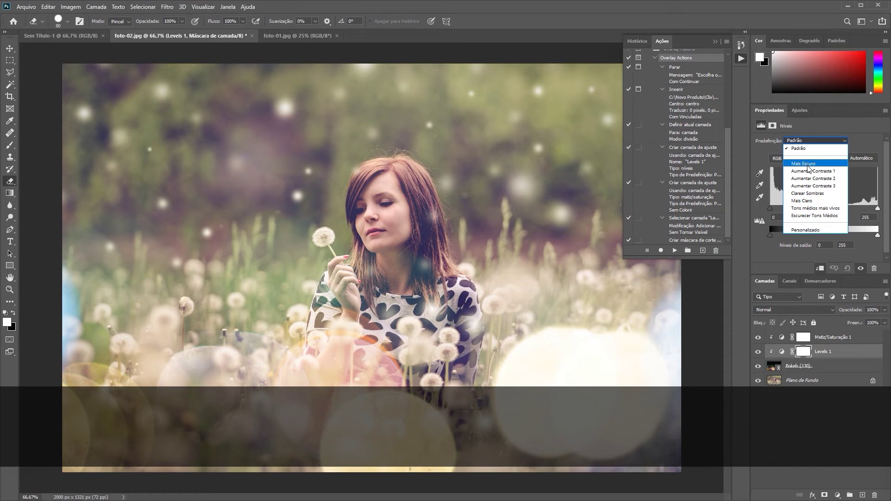
pyautogui.click(808, 164)
pyautogui.click(803, 140)
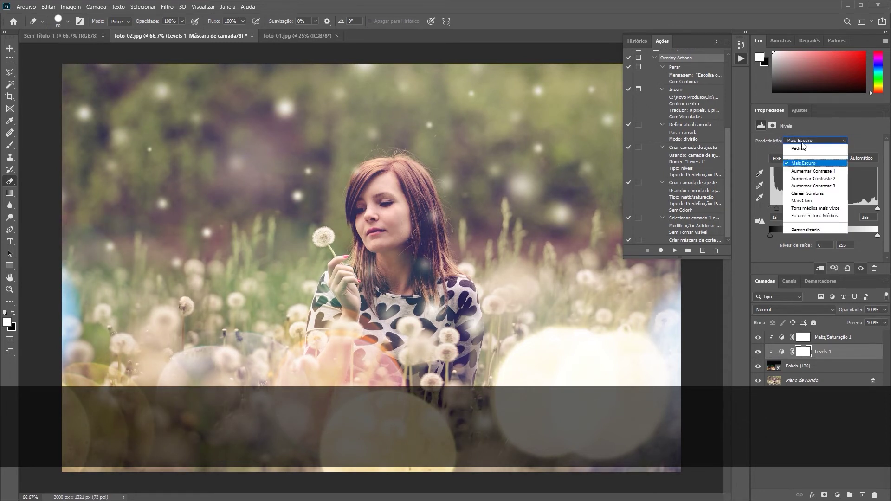
pyautogui.click(800, 172)
pyautogui.click(803, 140)
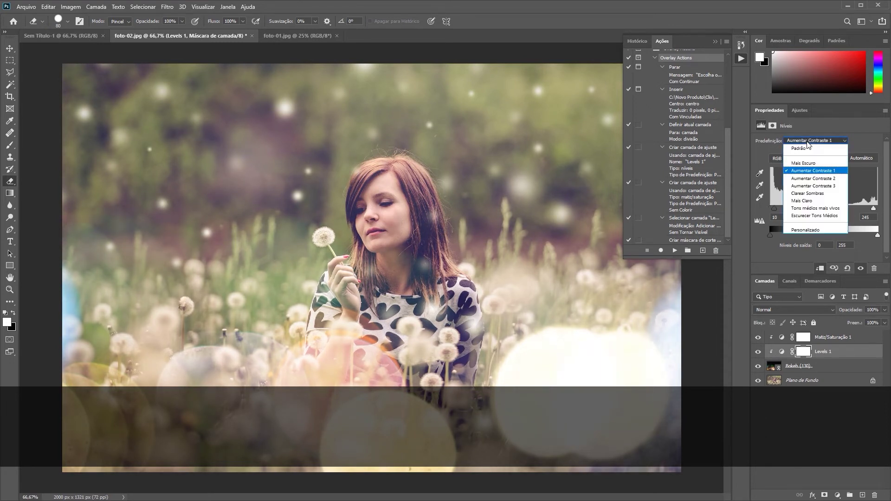
pyautogui.click(806, 216)
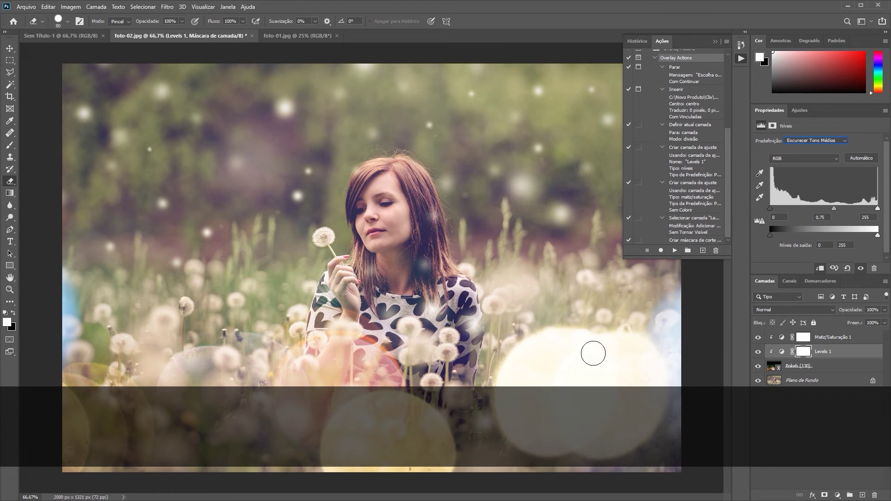
# Set the hue of the Matiz/Saturação 1 layer to +1 and lower its luminosity slightly.
pyautogui.click(839, 337)
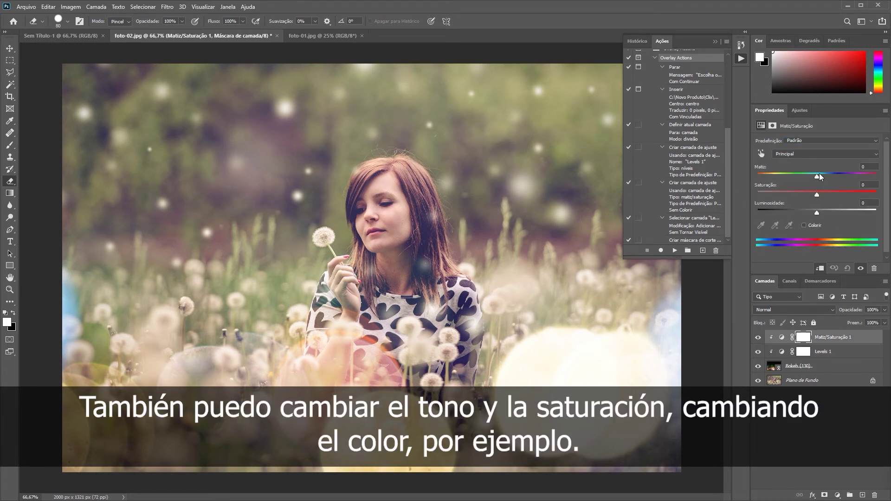
pyautogui.moveTo(817, 177)
pyautogui.mouseDown()
pyautogui.moveTo(750, 181)
pyautogui.moveTo(854, 185)
pyautogui.moveTo(807, 175)
pyautogui.moveTo(818, 175)
pyautogui.mouseUp()
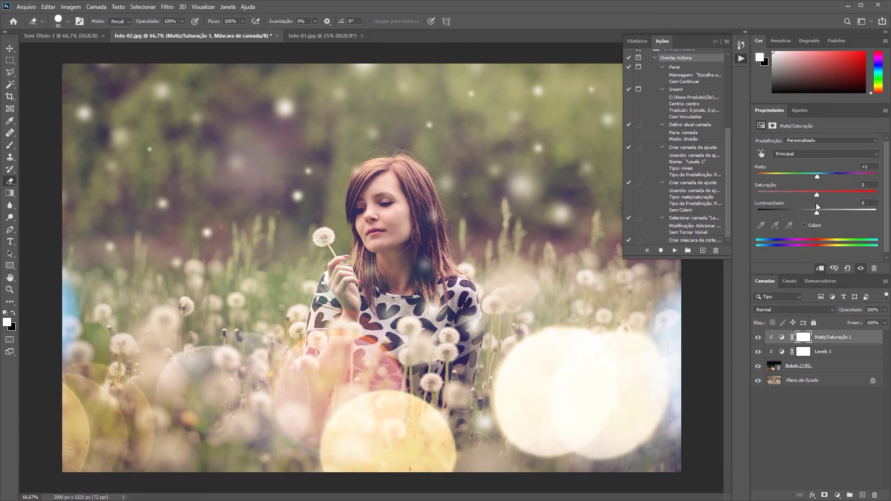
pyautogui.moveTo(817, 213)
pyautogui.mouseDown()
pyautogui.moveTo(786, 214)
pyautogui.moveTo(831, 216)
pyautogui.moveTo(810, 216)
pyautogui.mouseUp()
# Use the Eraser on the Bokeh (130) overlay over the woman's face, accepting rasterization of the smart object.
pyautogui.click(817, 366)
pyautogui.press('x')
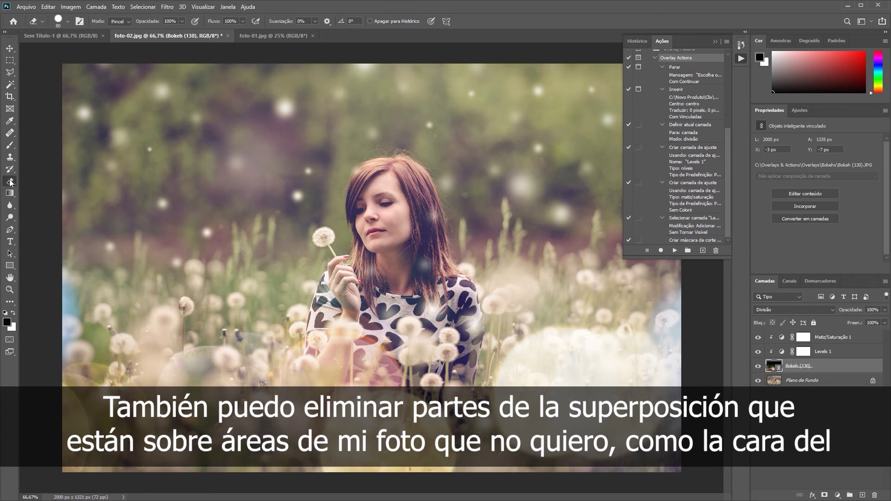
pyautogui.click(394, 223)
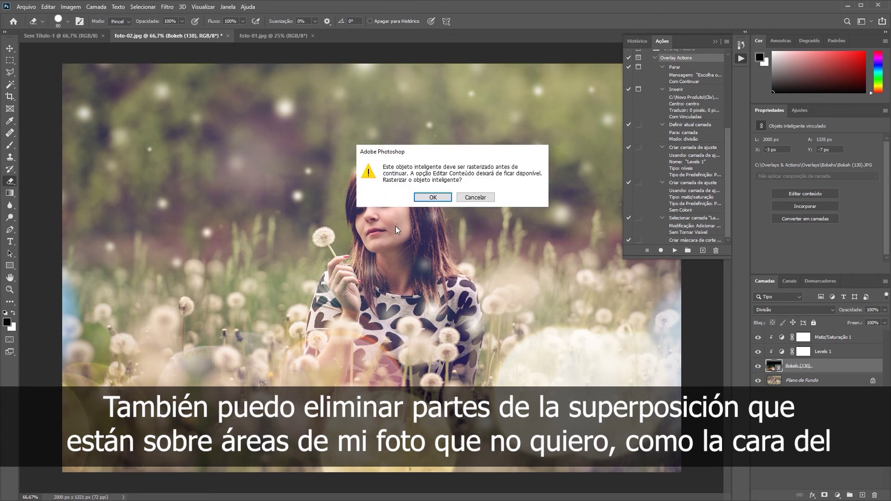
pyautogui.click(433, 197)
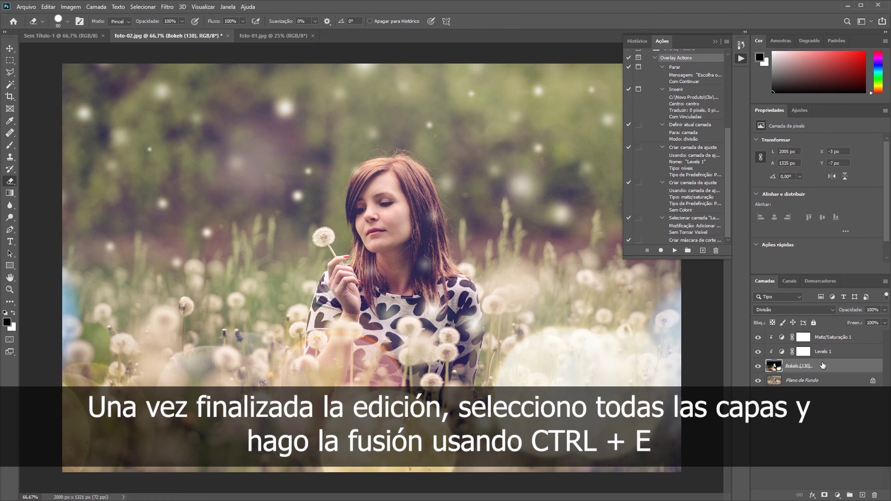
# Merge all layers, from Matiz/Saturação 1 down to Plano de Fundo, into a single layer.
pyautogui.click(836, 338)
pyautogui.keyDown('shift'); pyautogui.click(828, 367); pyautogui.keyUp('shift')
pyautogui.keyDown('shift'); pyautogui.click(825, 381); pyautogui.keyUp('shift')
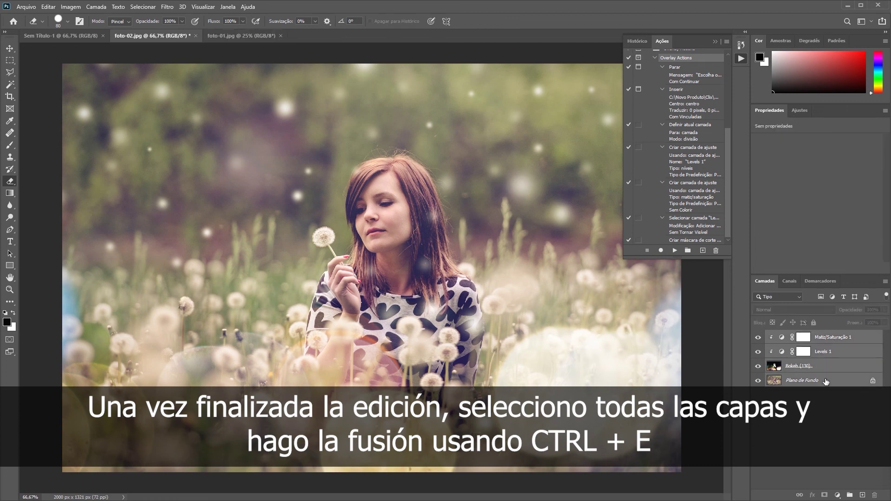
pyautogui.hotkey('ctrl', 'e')
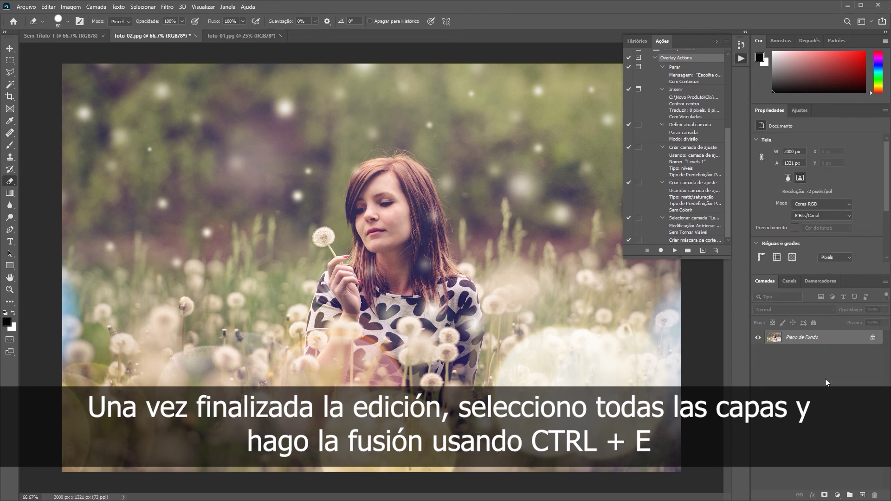